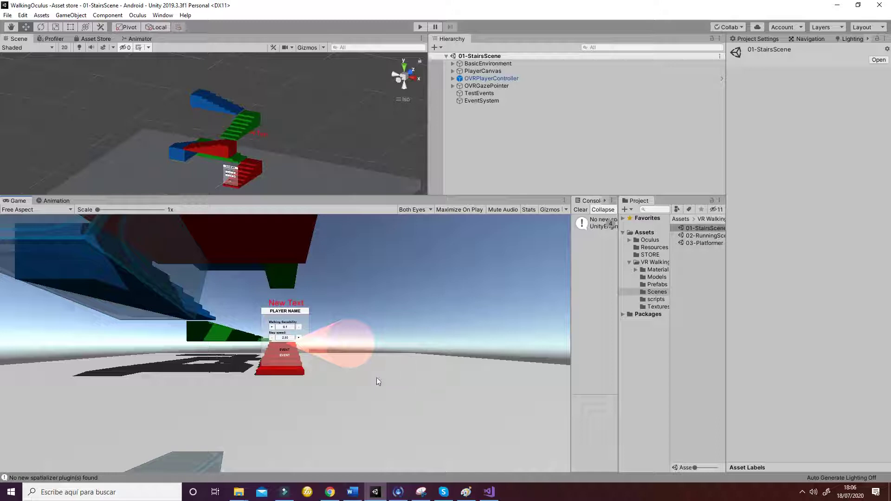
# Step: Select OVRPlayerController and widen the Inspector to read the Pedo (Script) gesture, input and inclination fields
pyautogui.click(487, 78)
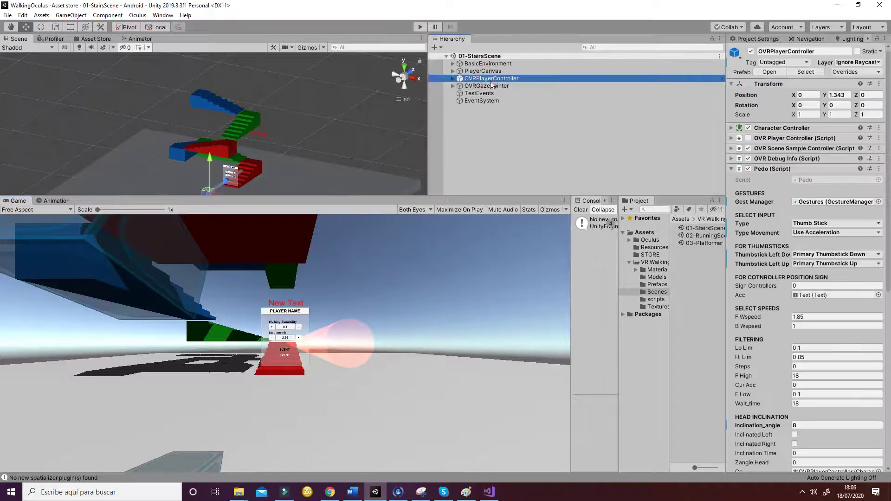
pyautogui.moveTo(727, 197); pyautogui.dragTo(579, 191)
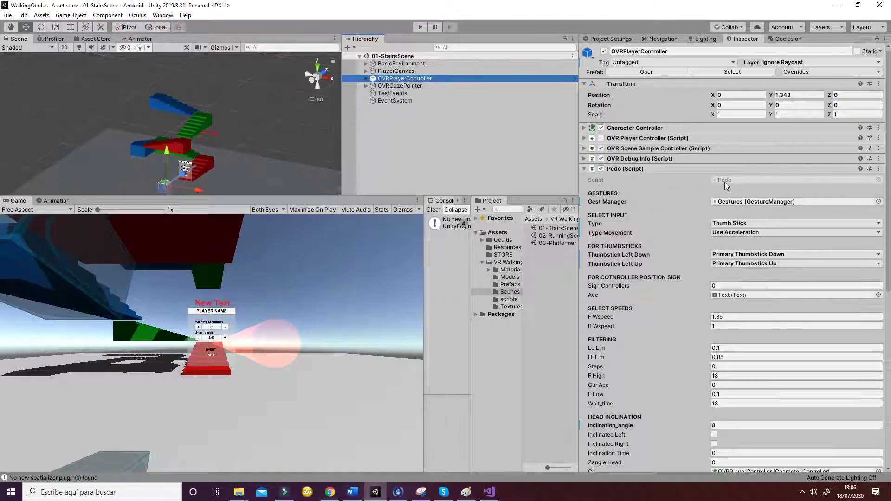
pyautogui.scroll(-6, 725, 182)
pyautogui.scroll(3, 725, 182)
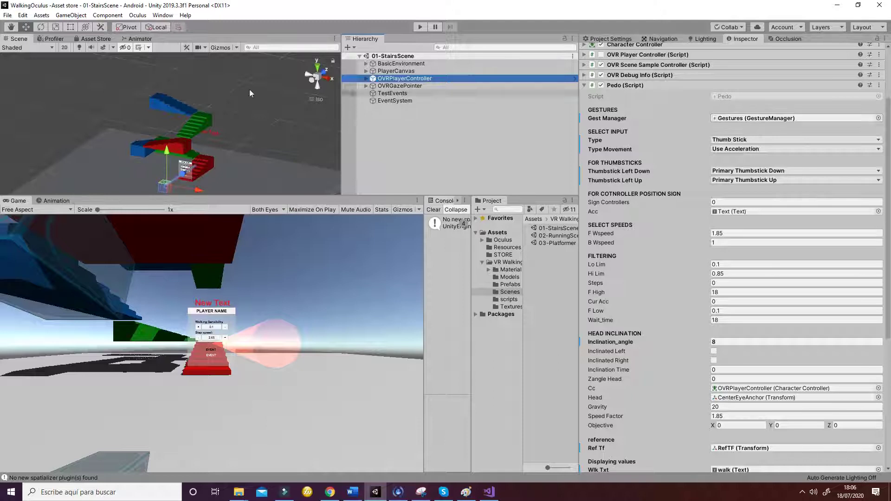
# Step: Review the plug-the-nose, plug-the-ears and rubbing-eyes pictures in readme_documentation.docx, then go back to Unity
pyautogui.click(352, 491)
pyautogui.scroll(6, 439, 366)
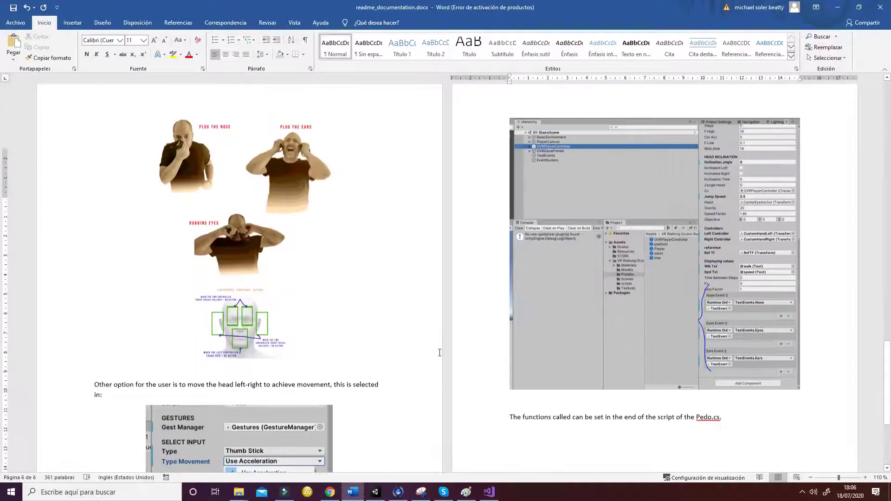
pyautogui.scroll(-2, 267, 294)
pyautogui.keyDown('ctrl'); pyautogui.scroll(5, 267, 294); pyautogui.keyUp('ctrl')
pyautogui.keyDown('ctrl'); pyautogui.scroll(9, 267, 295); pyautogui.keyUp('ctrl')
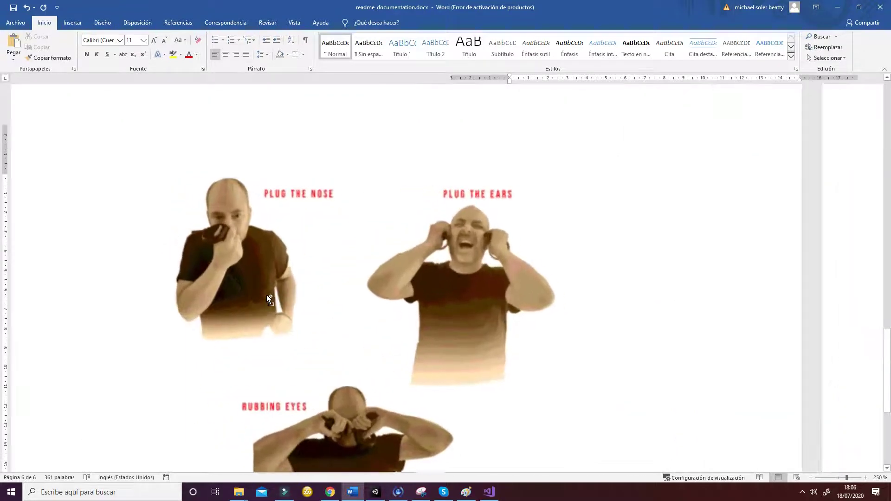
pyautogui.scroll(-2, 289, 211)
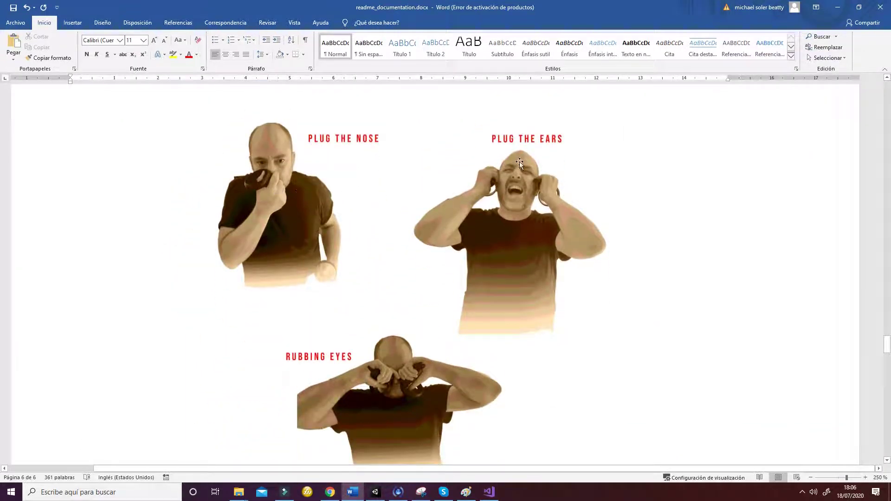
pyautogui.scroll(-4, 493, 313)
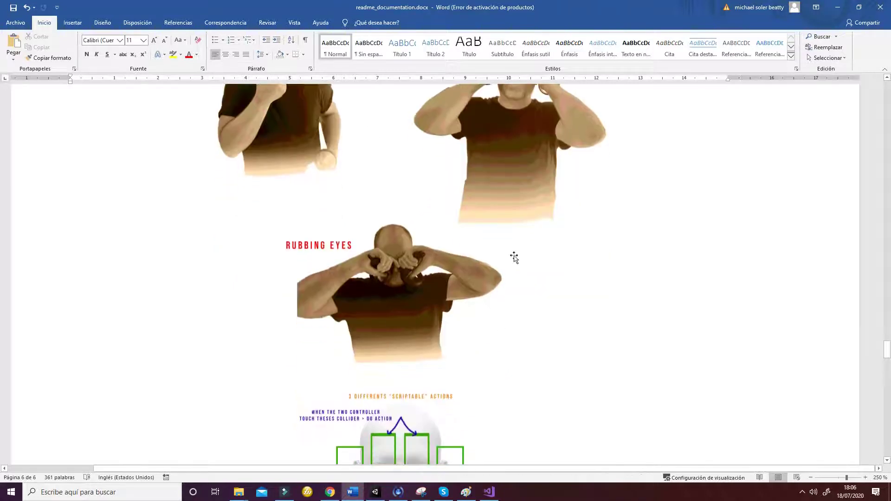
pyautogui.scroll(2, 457, 291)
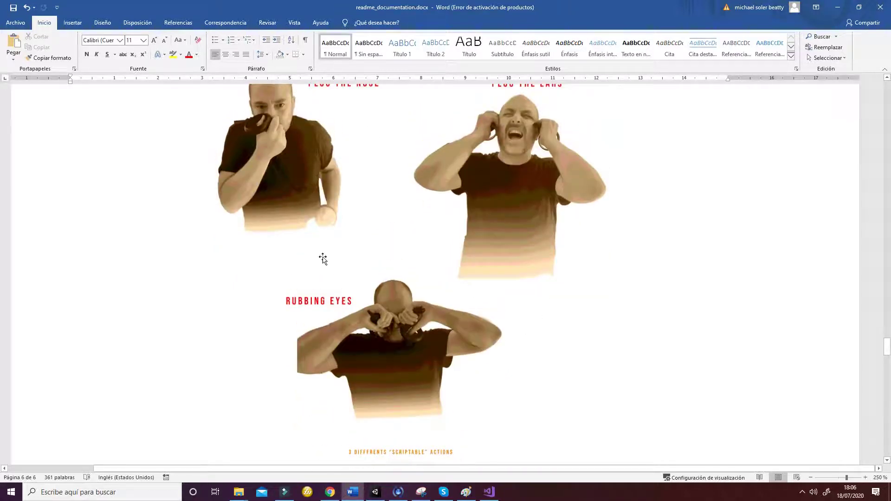
pyautogui.click(375, 492)
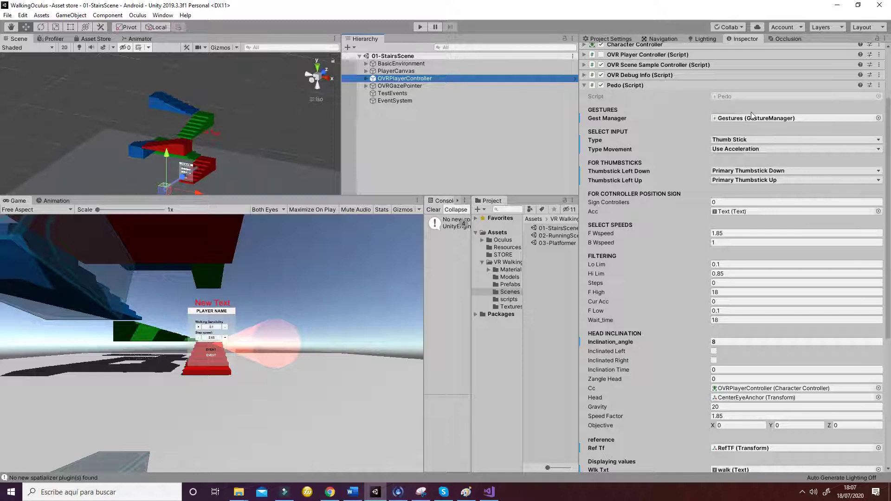
pyautogui.click(744, 140)
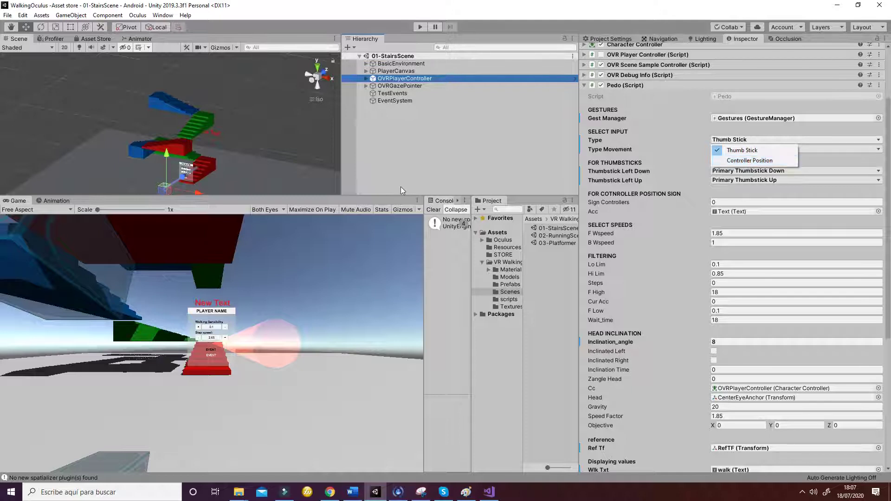
pyautogui.click(770, 152)
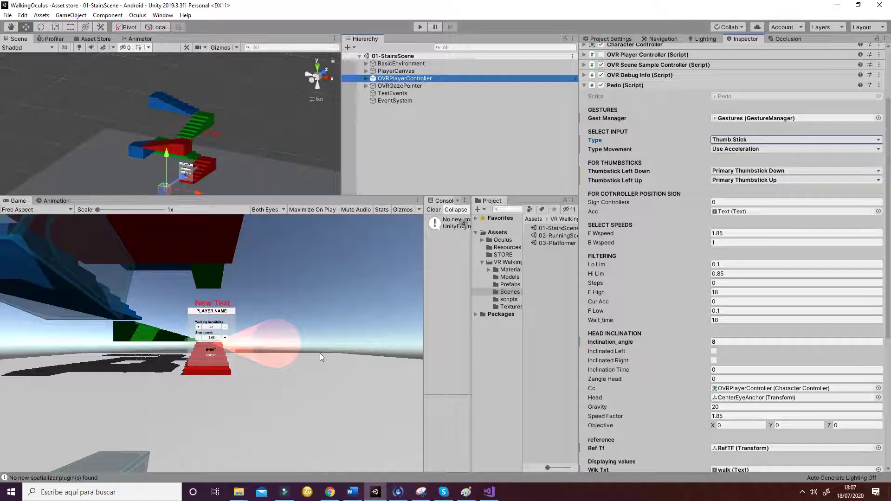
pyautogui.click(760, 140)
pyautogui.click(752, 160)
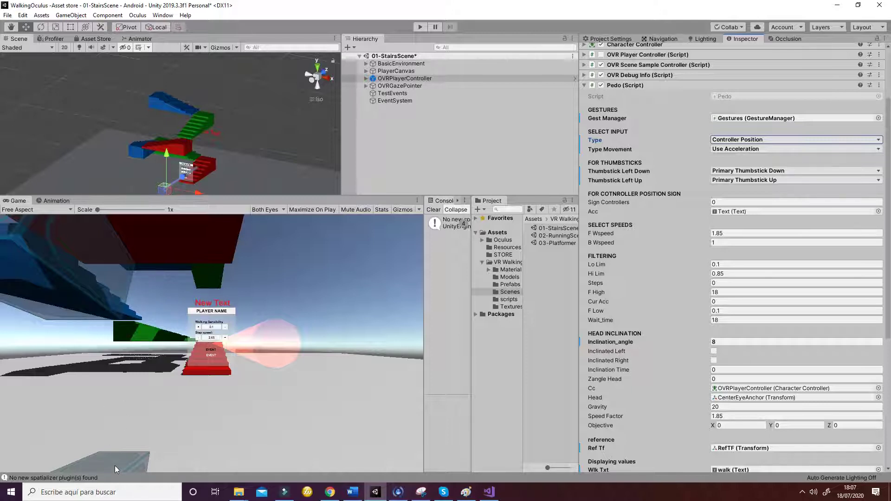
pyautogui.click(744, 137)
pyautogui.click(742, 146)
pyautogui.click(732, 149)
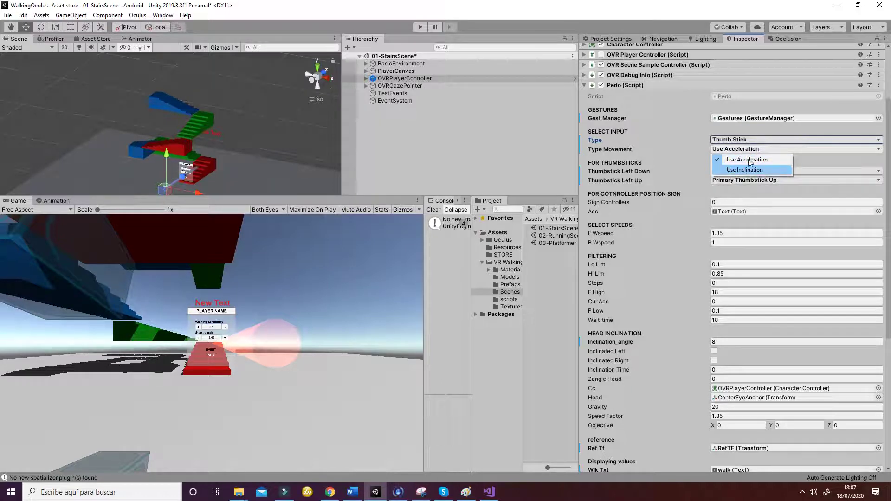
pyautogui.click(630, 172)
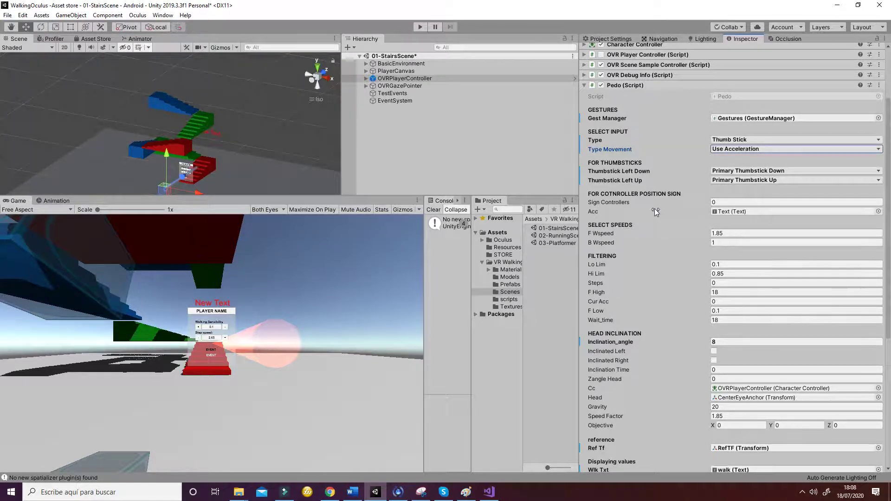
# Step: Scroll the Pedo script down to Event Calls, where Nose, Eyes and Ears call TestEvents functions
pyautogui.scroll(-7, 655, 208)
pyautogui.scroll(4, 654, 208)
pyautogui.scroll(-4, 654, 208)
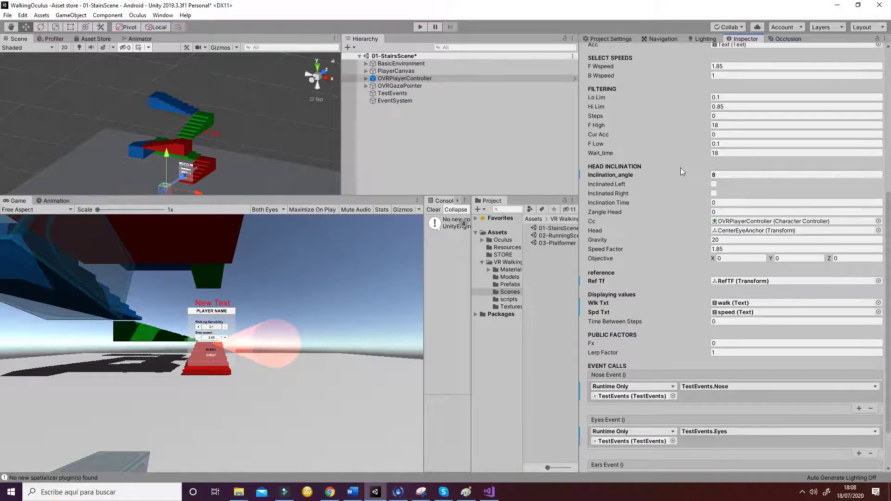
pyautogui.click(720, 153)
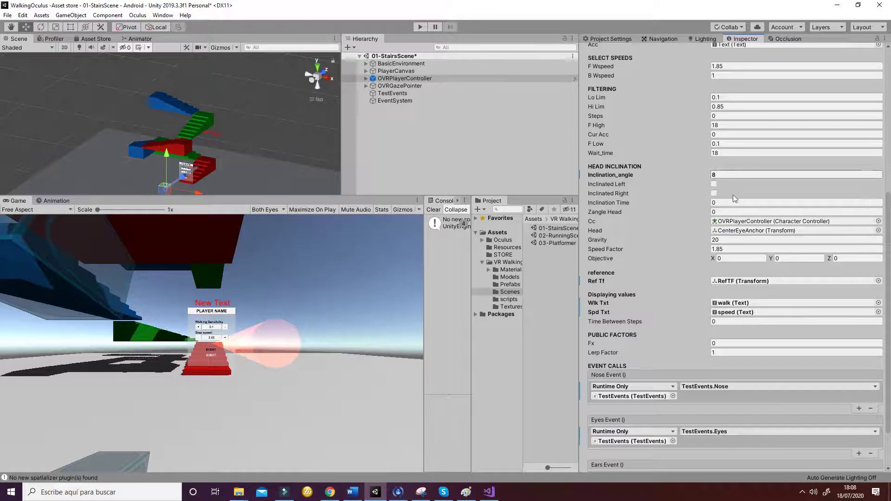
pyautogui.scroll(-3, 727, 225)
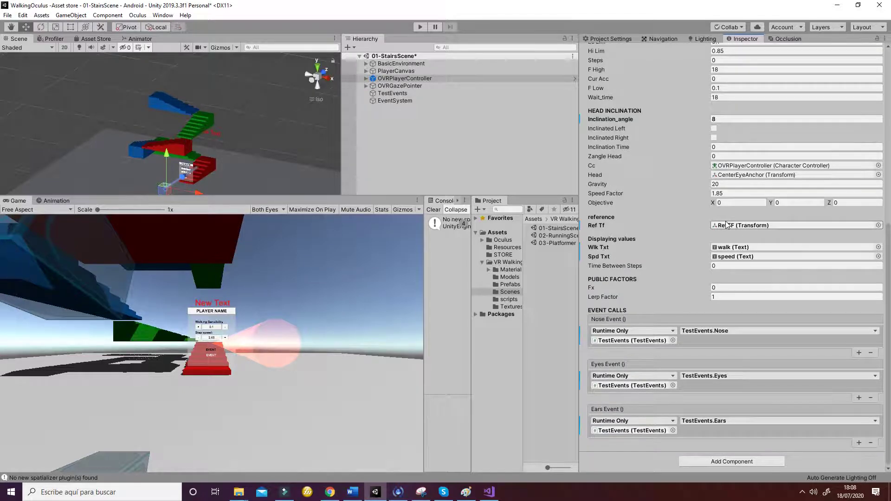
pyautogui.scroll(4, 726, 224)
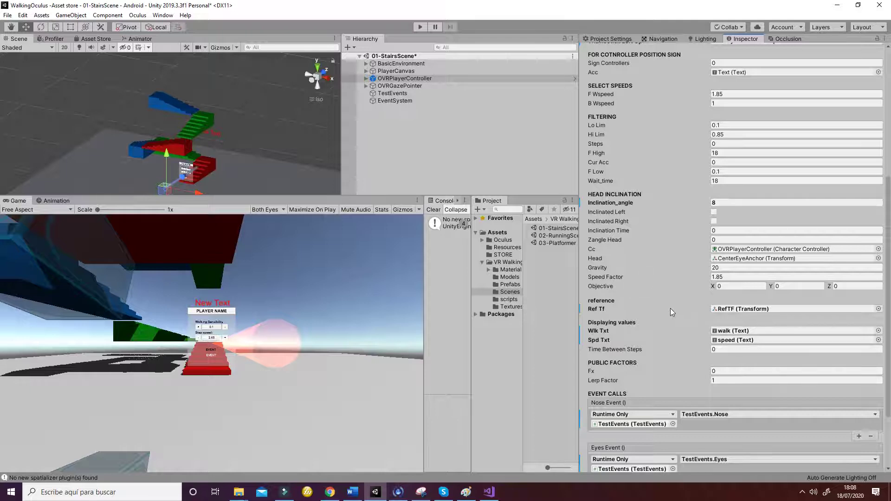
pyautogui.scroll(-4, 671, 309)
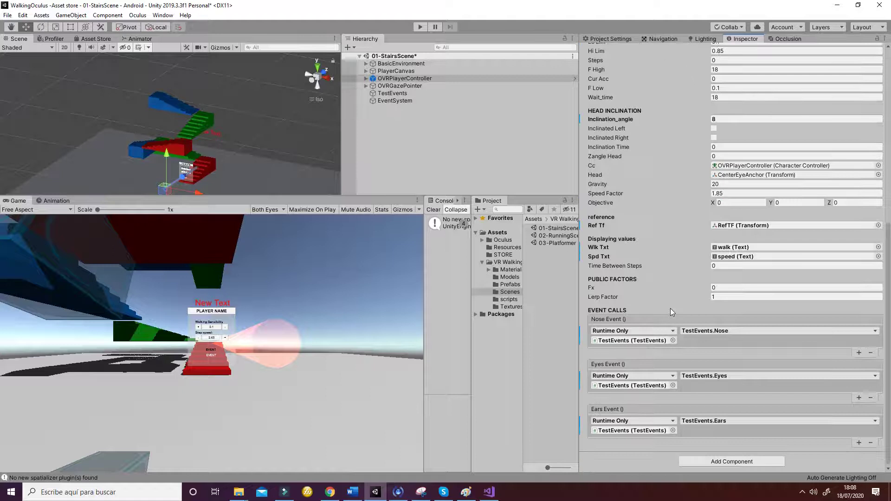
pyautogui.scroll(4, 671, 308)
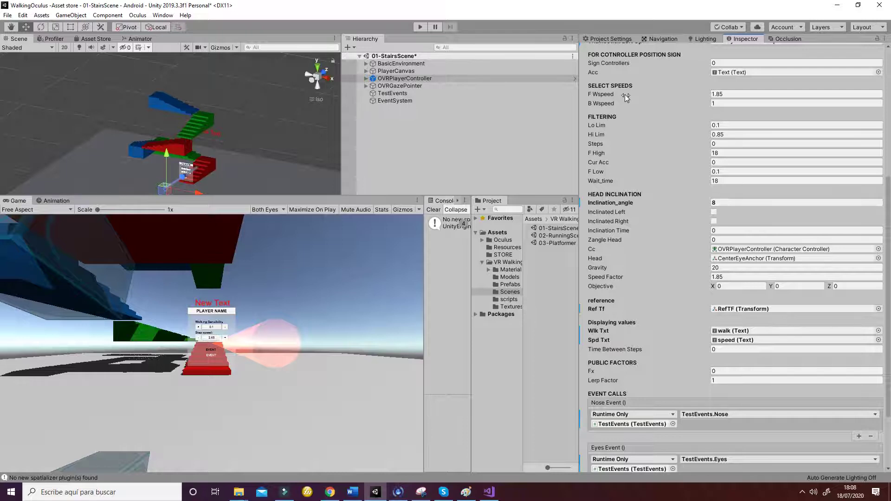
# Step: Inspect the Inclination_angle, Gravity and Speed Factor values without changing them
pyautogui.scroll(-3, 658, 276)
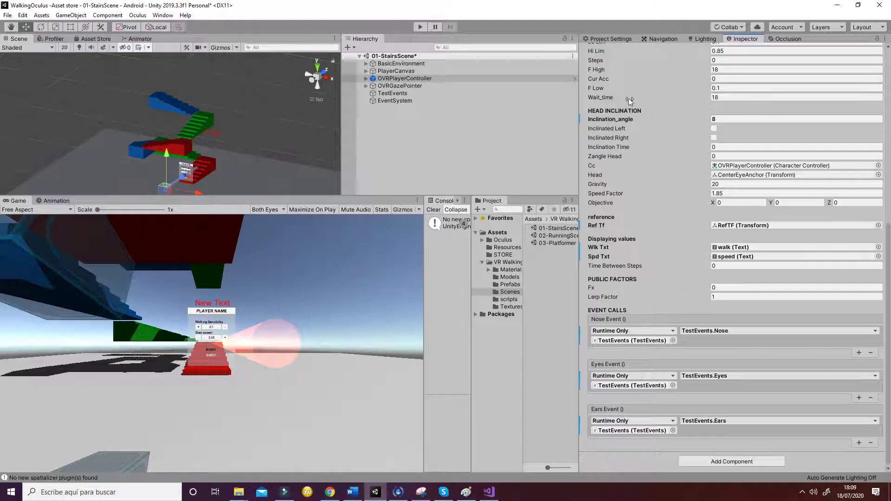
pyautogui.click(733, 120)
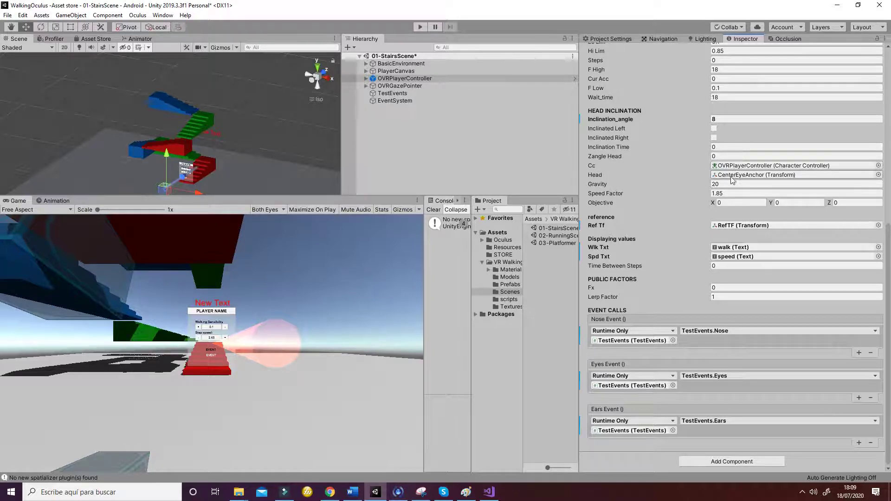
pyautogui.click(718, 184)
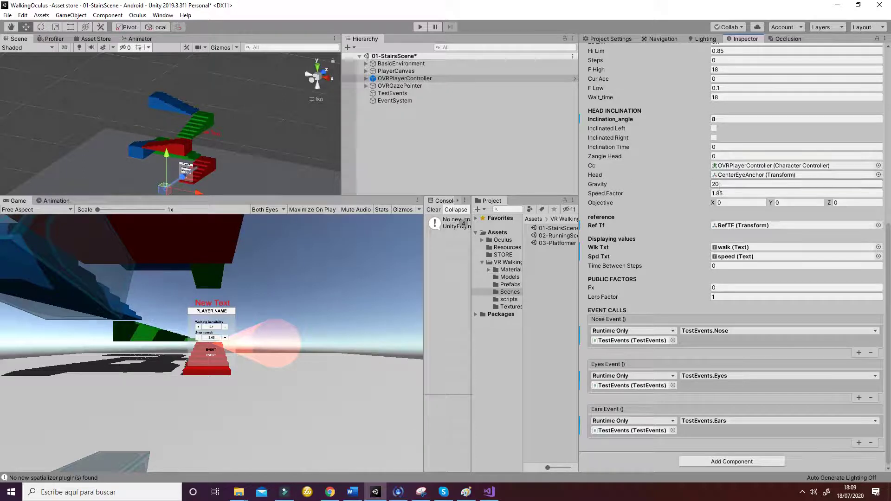
pyautogui.click(713, 194)
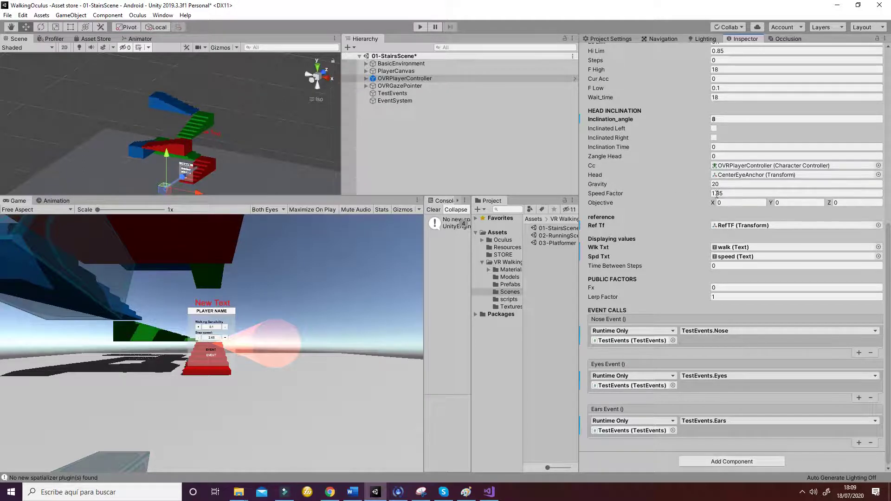
pyautogui.click(675, 99)
pyautogui.scroll(3, 650, 116)
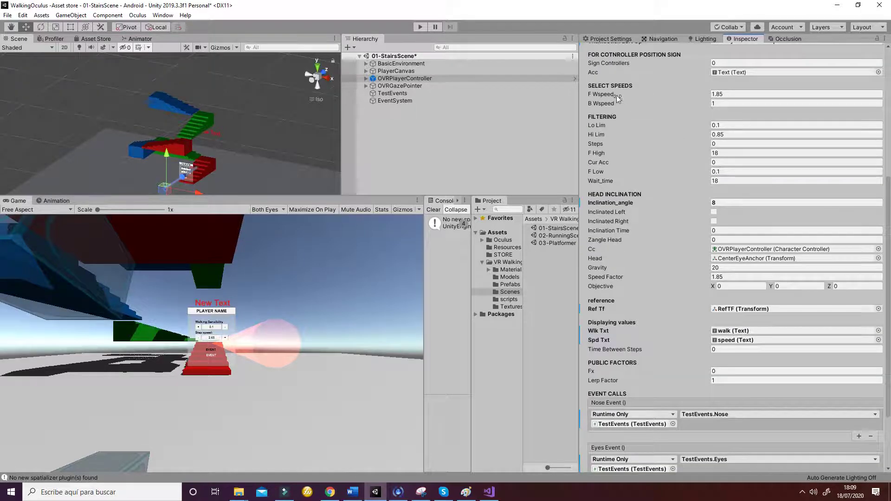
pyautogui.scroll(-3, 682, 194)
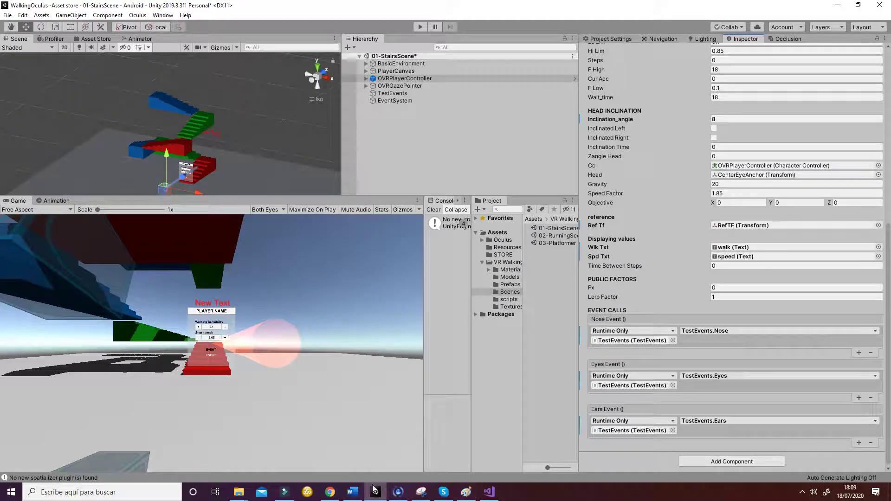
# Step: Recheck the readme gesture pictures, then ping the TestEvents object from the Eyes Event field
pyautogui.click(352, 492)
pyautogui.scroll(1, 475, 392)
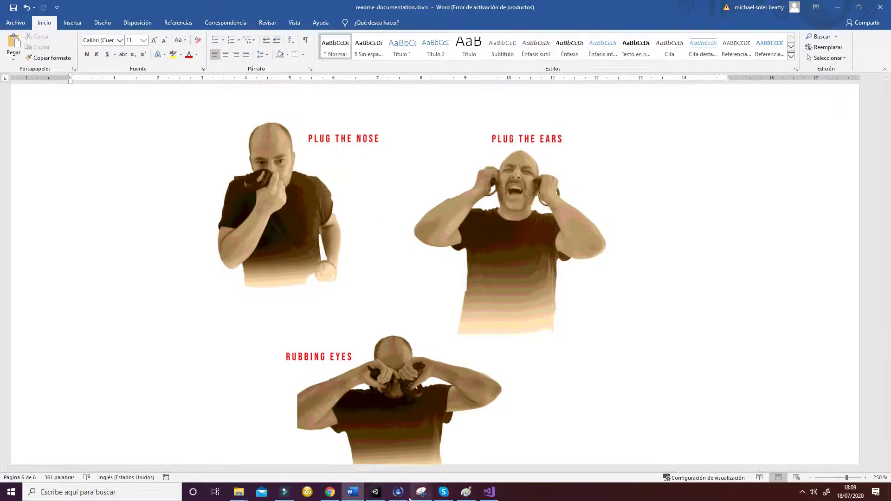
pyautogui.click(375, 492)
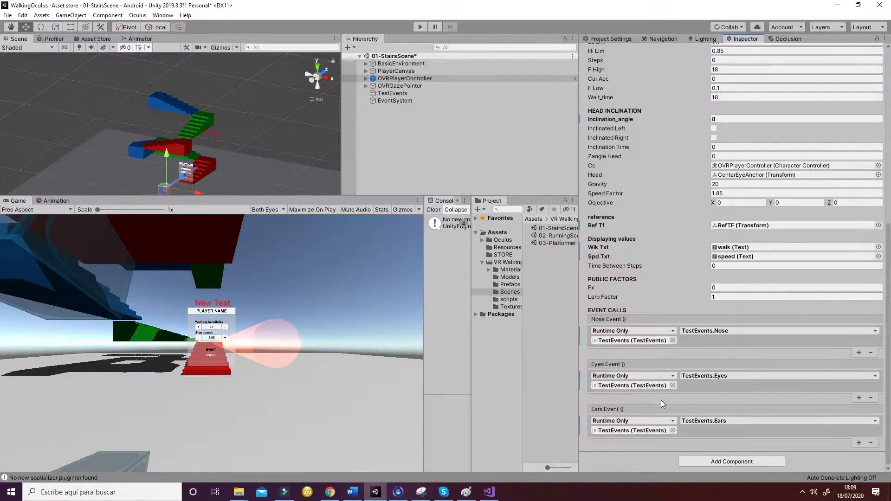
pyautogui.click(625, 385)
# Step: Open TestEvents.cs from the TestEvents object and highlight Nose() and its eventText assignment
pyautogui.click(403, 94)
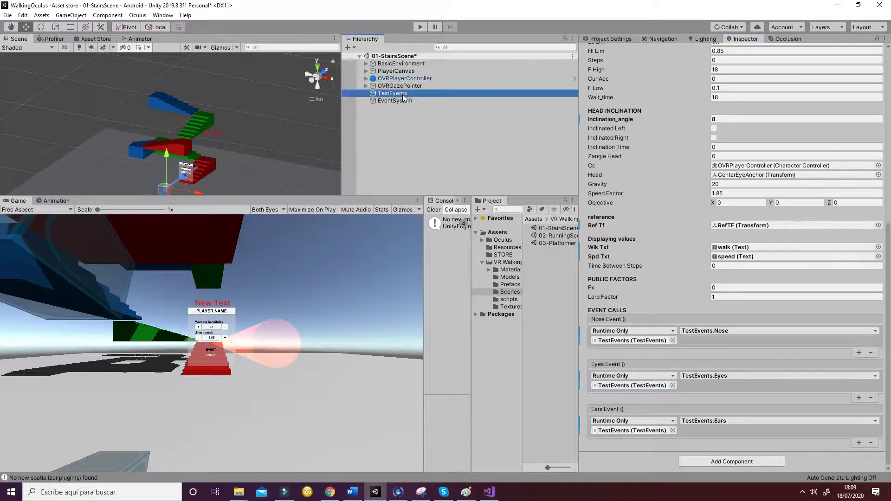
pyautogui.click(728, 132)
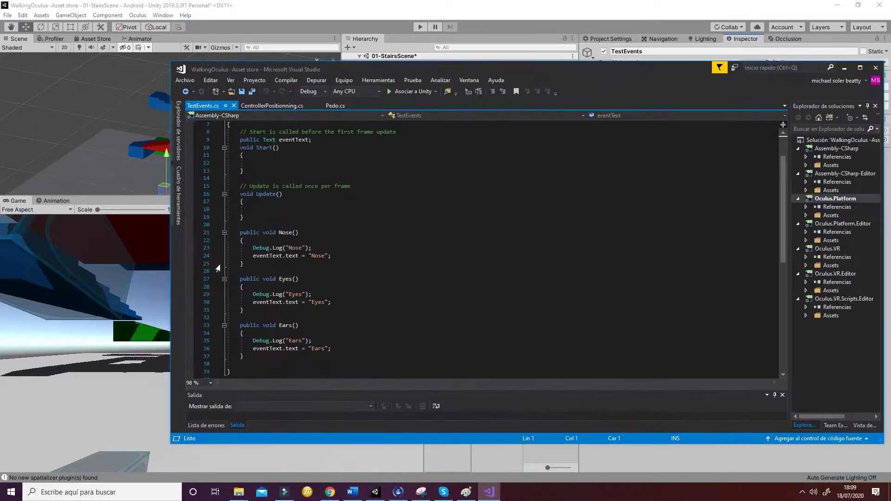
pyautogui.click(288, 256)
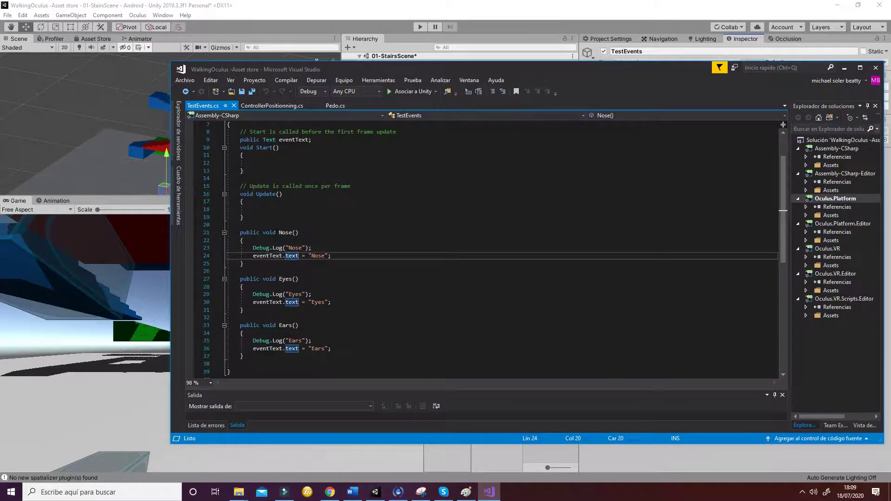
pyautogui.moveTo(279, 233); pyautogui.dragTo(299, 233)
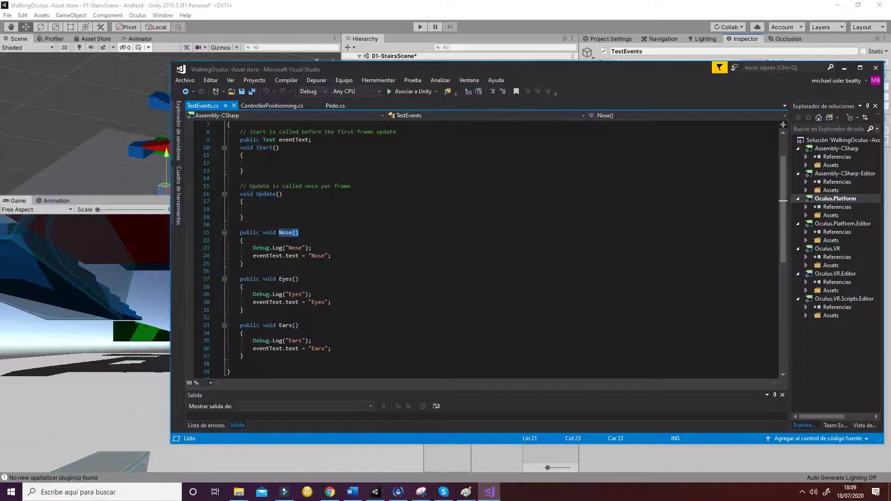
pyautogui.moveTo(253, 255); pyautogui.dragTo(331, 256)
pyautogui.click(331, 256)
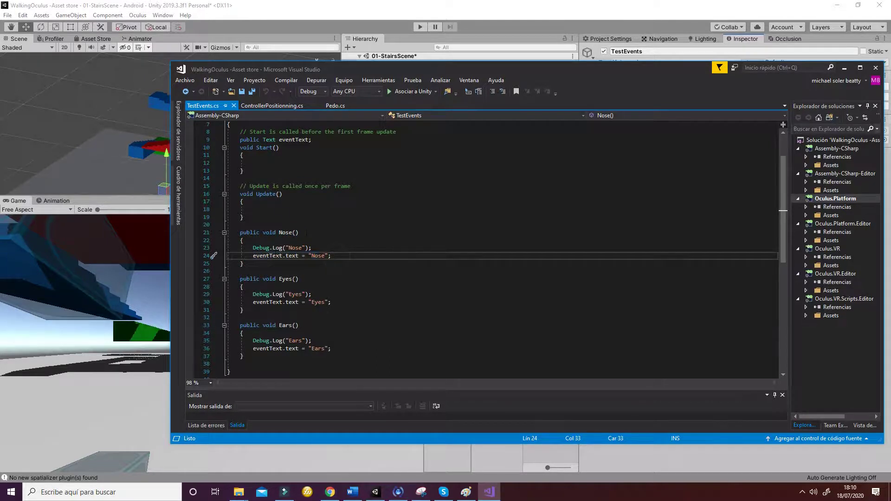
# Step: Back in Unity, deselect TestEvents and show 01-StairsScene, 02-RunningScene and 03-Platformer in Scenes
pyautogui.click(480, 10)
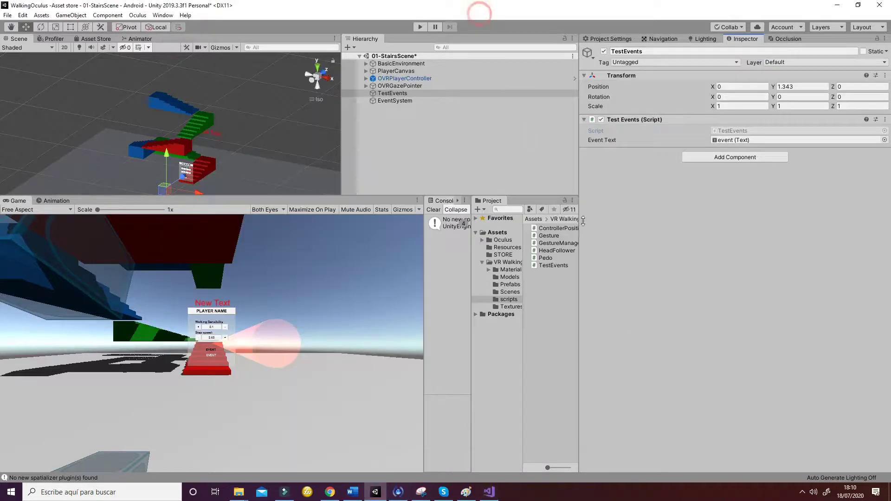
pyautogui.click(470, 172)
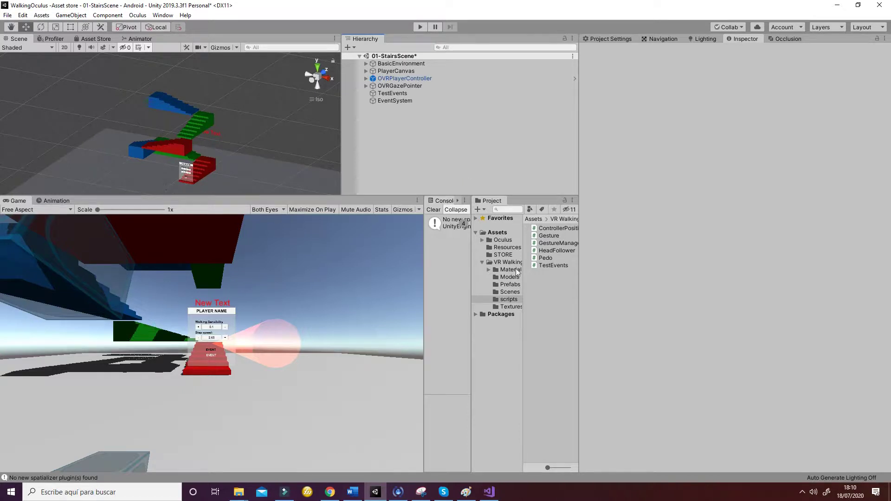
pyautogui.click(509, 292)
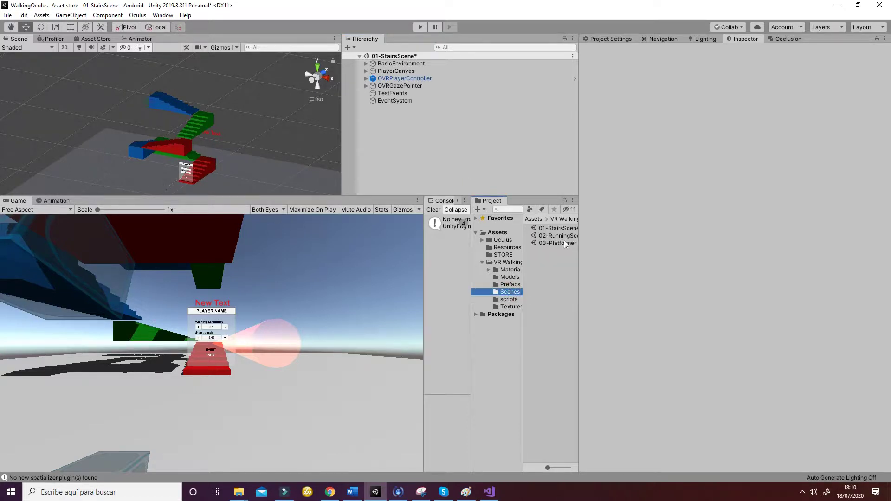